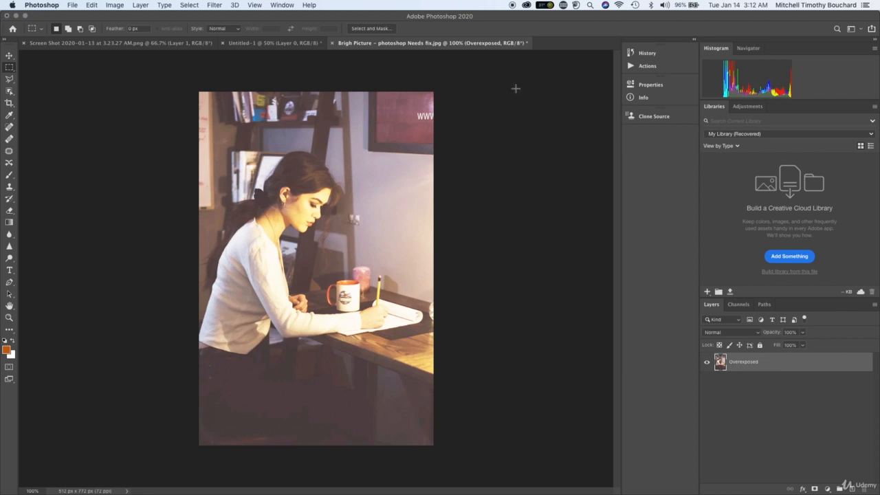
- Set the workspace layout to Photography
{"action": "left_click", "coordinate": [281, 5]}
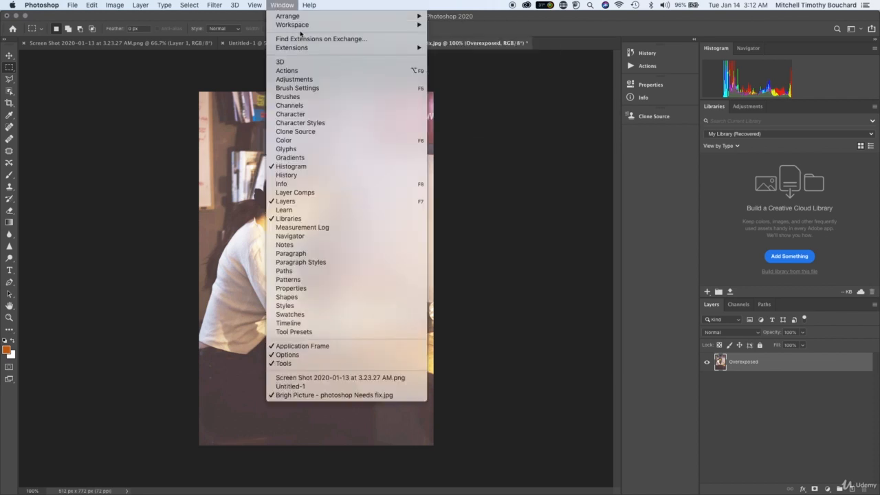
{"action": "mouse_move", "coordinate": [310, 28]}
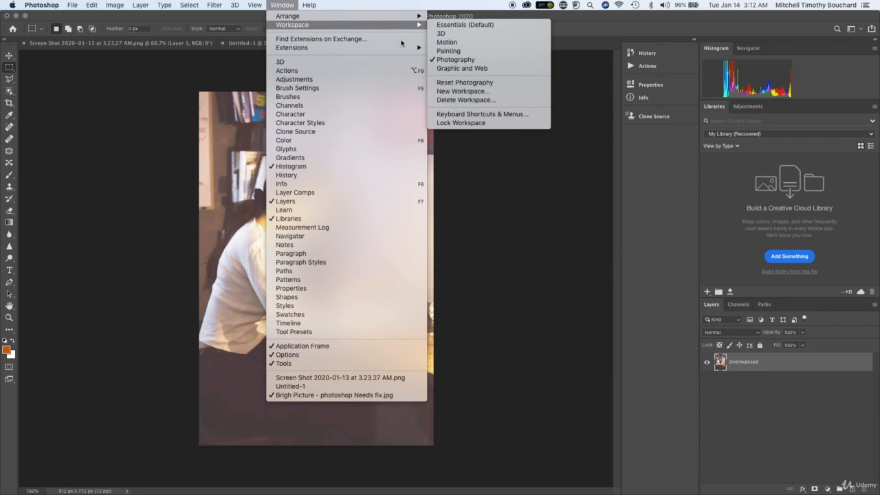
{"action": "left_click", "coordinate": [457, 60]}
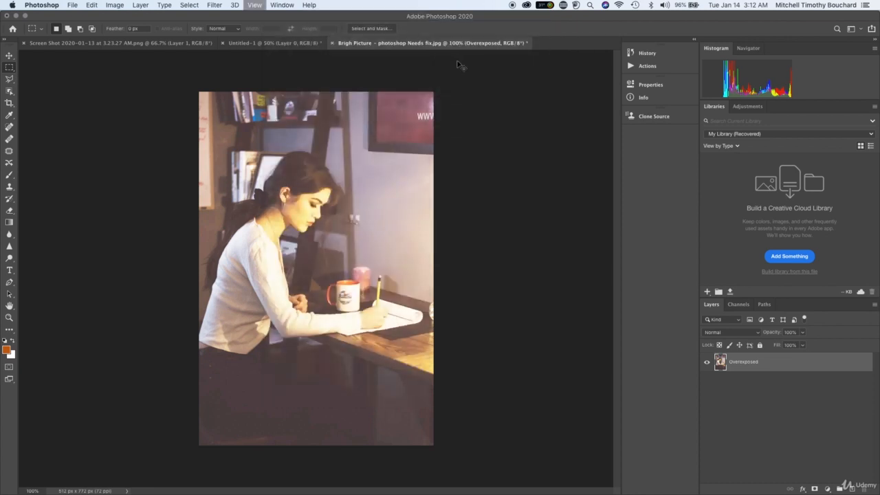
- Darken the overexposed photo with a Brightness/Contrast adjustment, setting brightness to -117
{"action": "key", "text": "super+plus"}
{"action": "scroll", "coordinate": [457, 61], "scroll_direction": "up", "scroll_amount": 5}
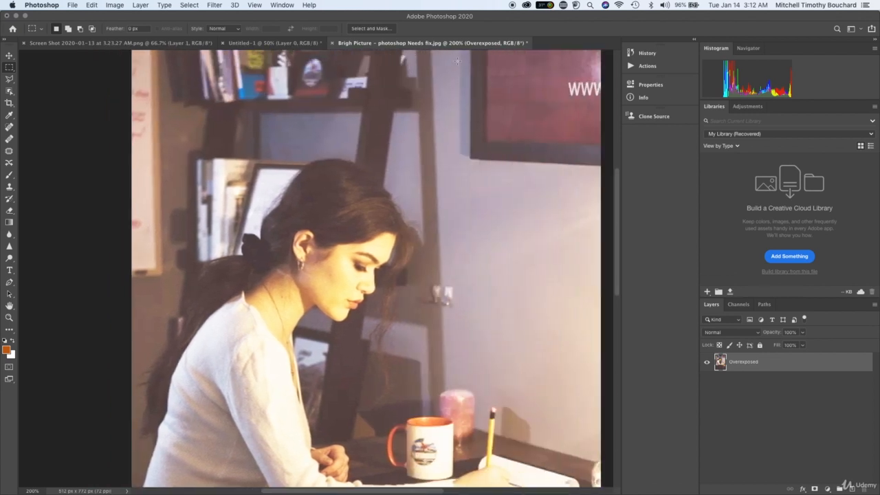
{"action": "scroll", "coordinate": [457, 61], "scroll_direction": "left", "scroll_amount": 2}
{"action": "key", "text": "super+minus"}
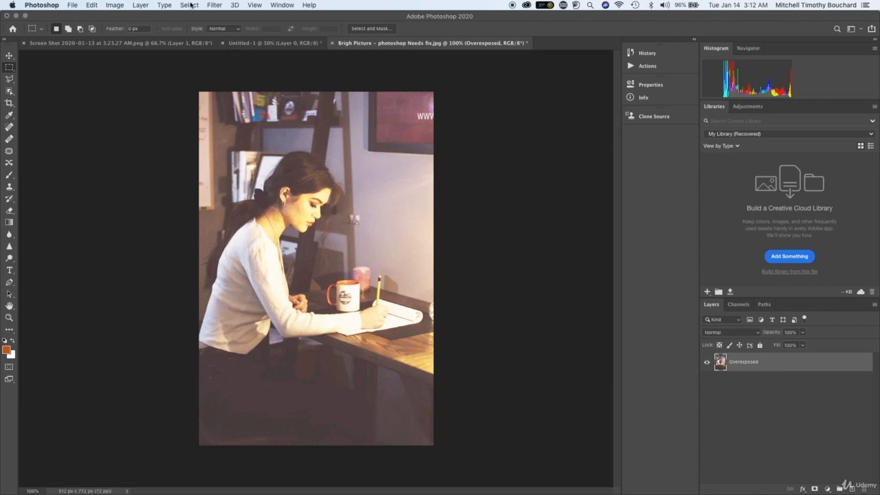
{"action": "left_click", "coordinate": [125, 4]}
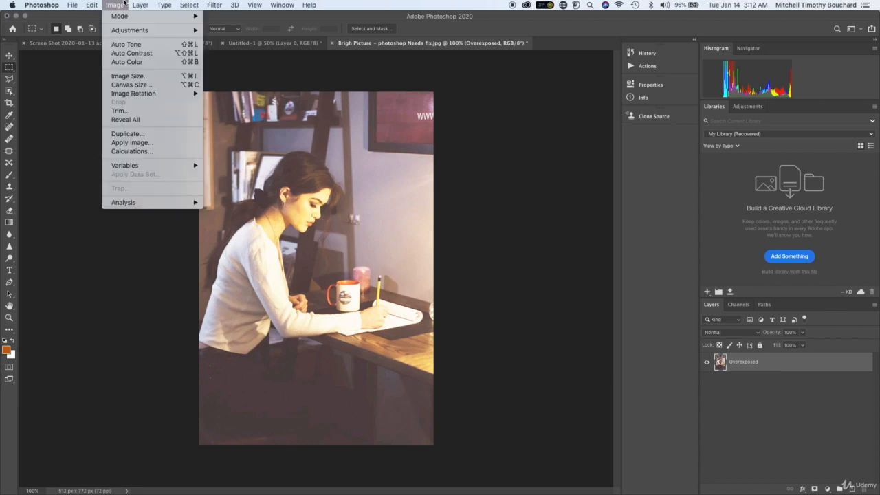
{"action": "mouse_move", "coordinate": [152, 30]}
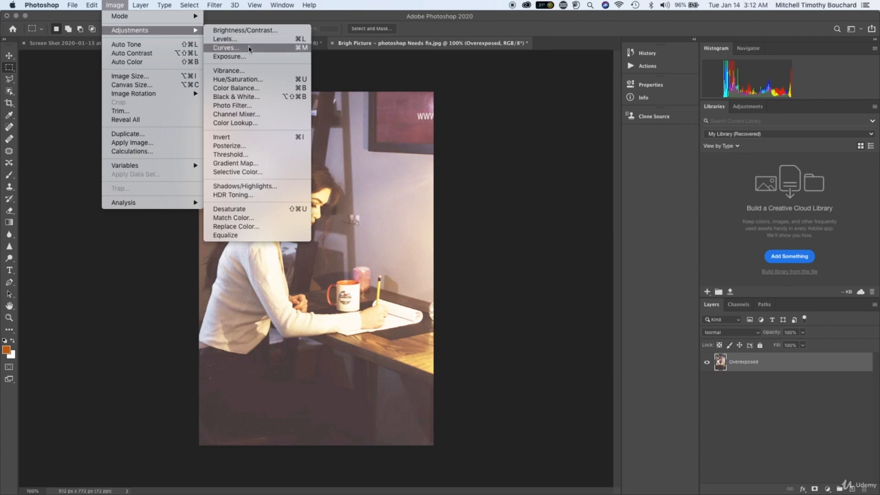
{"action": "left_click", "coordinate": [266, 30]}
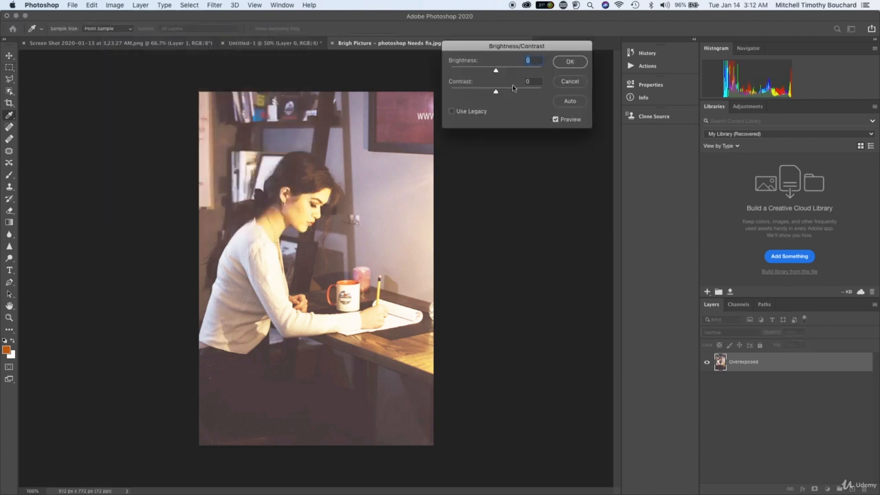
{"action": "left_click_drag", "start_coordinate": [496, 71], "coordinate": [473, 73]}
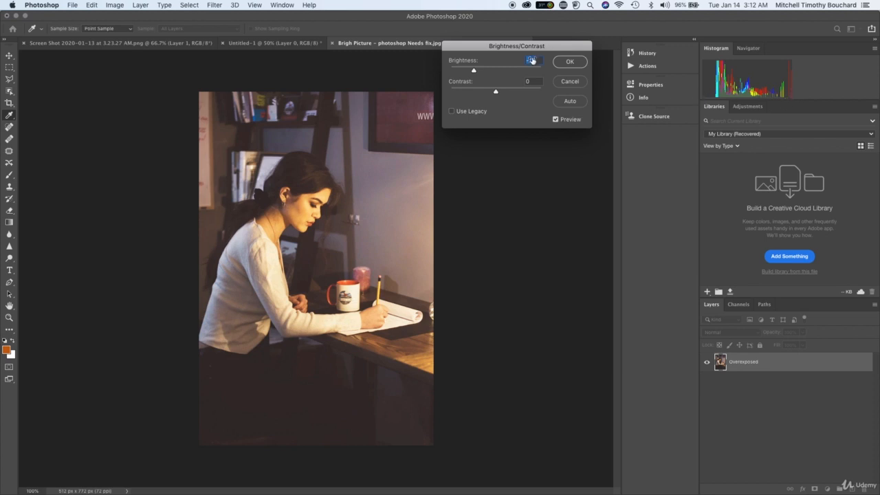
{"action": "mouse_move", "coordinate": [473, 70]}
{"action": "left_mouse_down"}
{"action": "mouse_move", "coordinate": [452, 71]}
{"action": "mouse_move", "coordinate": [460, 71]}
{"action": "left_mouse_up"}
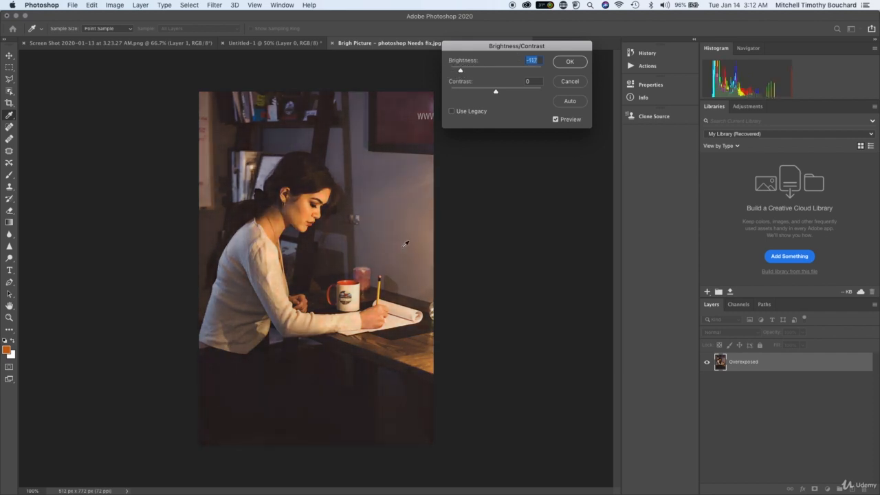
{"action": "left_click", "coordinate": [569, 62]}
{"action": "key", "text": "m"}
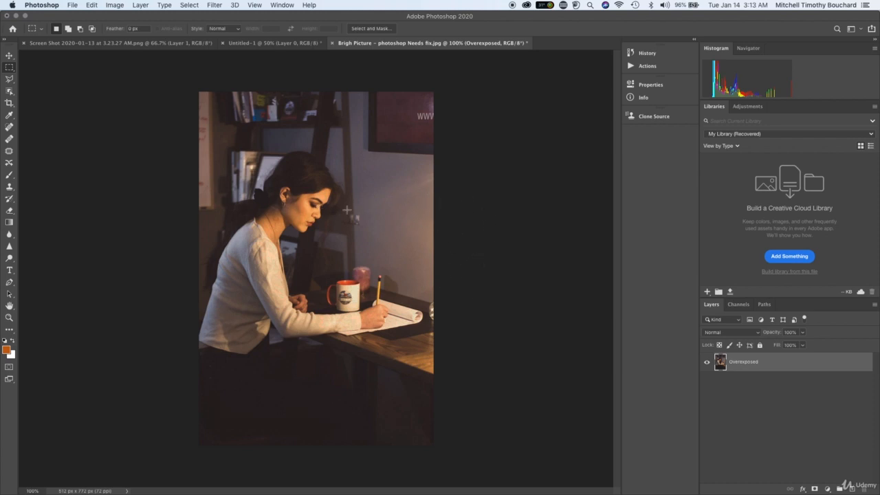
- Apply a second Brightness/Contrast adjustment to the photo, changing its contrast and slightly lowering its brightness
{"action": "key", "text": "super+equal"}
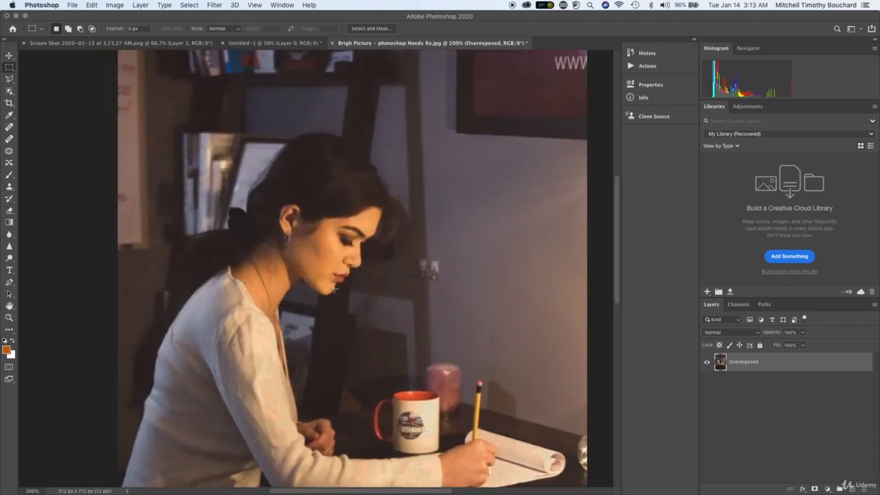
{"action": "key", "text": "super+minus"}
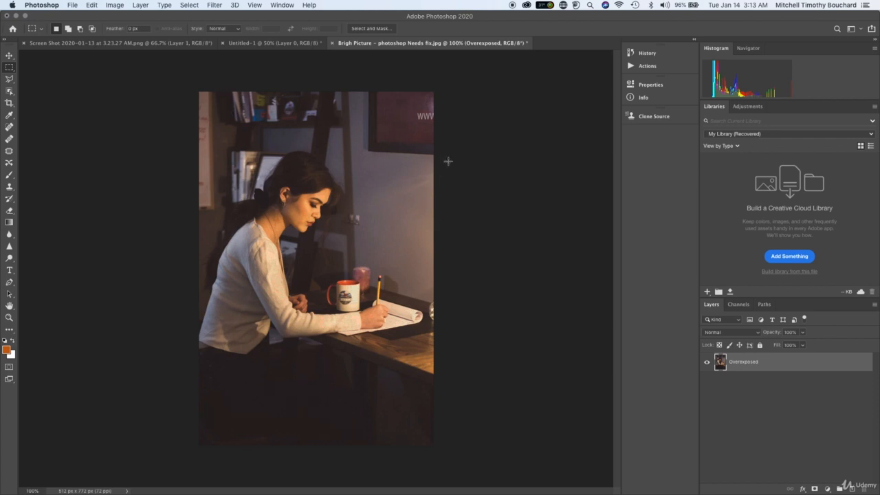
{"action": "left_click", "coordinate": [189, 4]}
{"action": "mouse_move", "coordinate": [114, 5]}
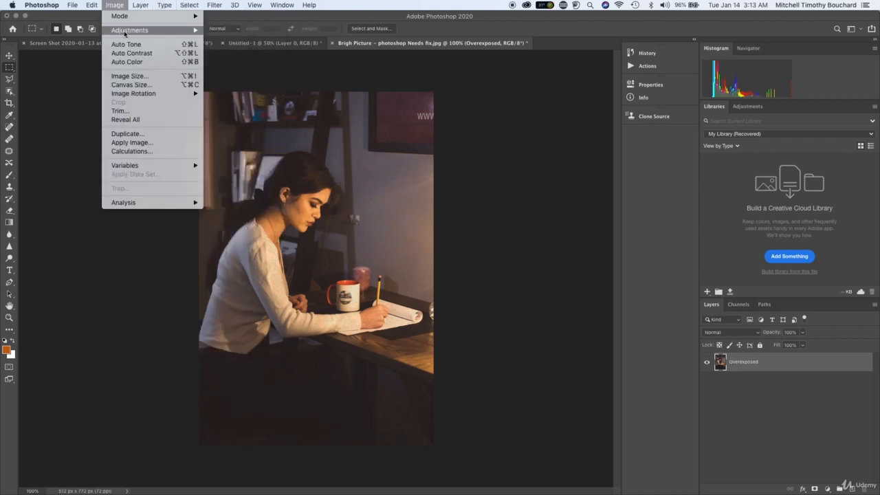
{"action": "mouse_move", "coordinate": [179, 33]}
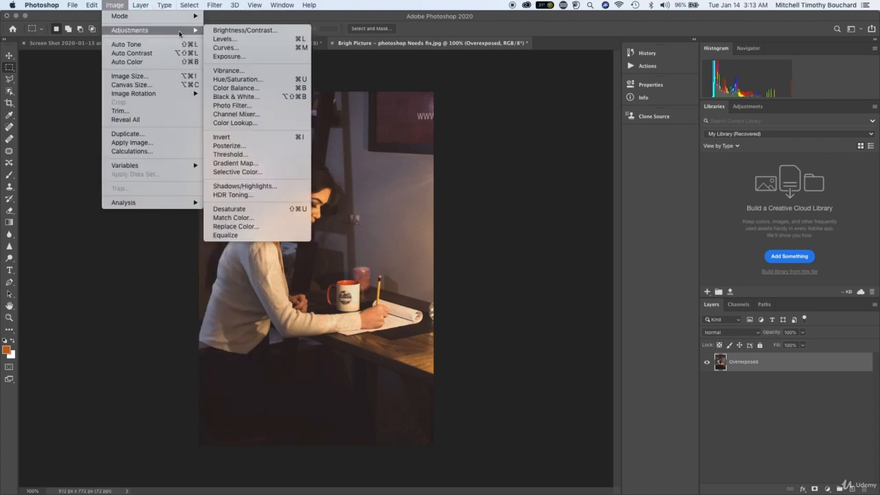
{"action": "left_click", "coordinate": [258, 31]}
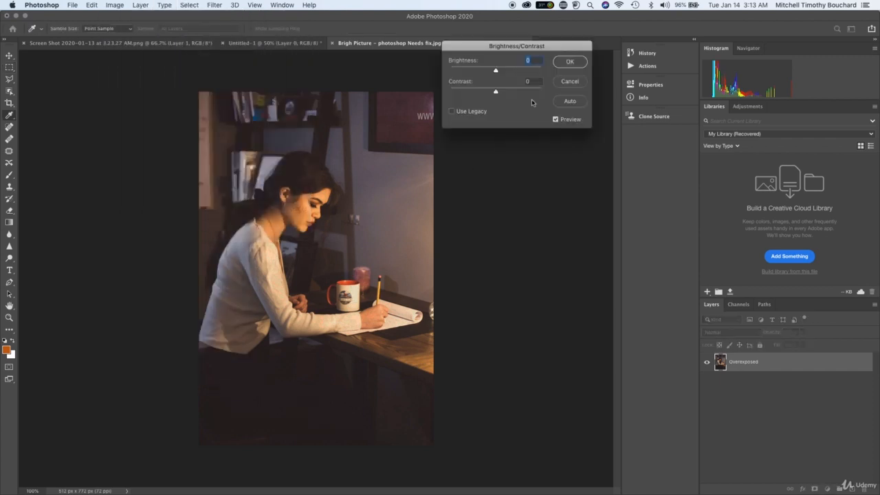
{"action": "left_click_drag", "start_coordinate": [495, 92], "coordinate": [491, 71]}
{"action": "left_click", "coordinate": [570, 63]}
{"action": "key", "text": "m"}
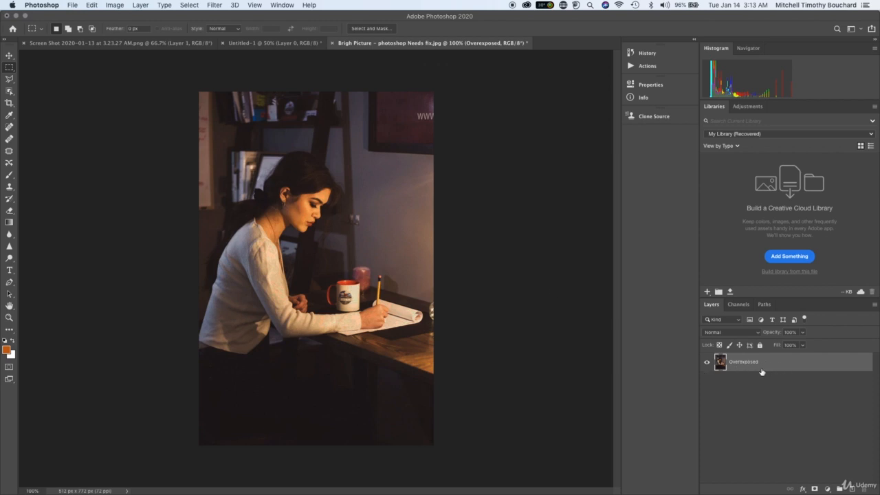
- Undo both Brightness/Contrast adjustments on the photo
{"action": "key", "text": "super+z"}
{"action": "key", "text": "super+shift+z"}
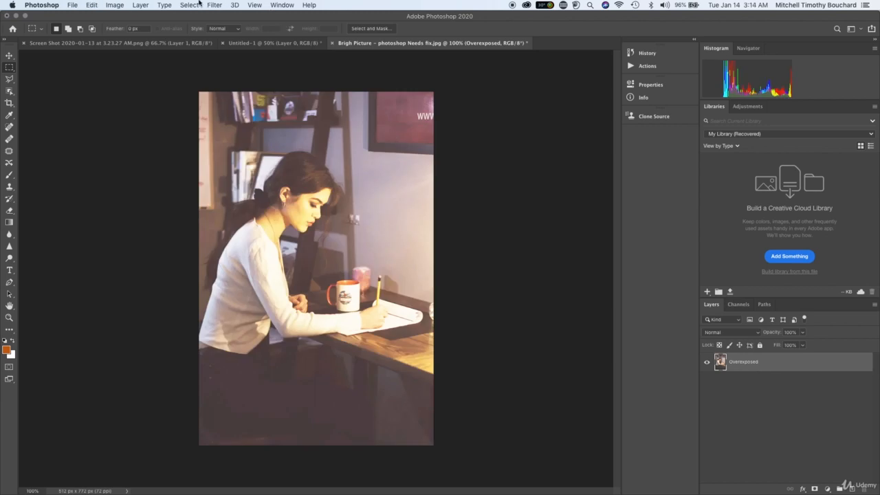
{"action": "left_click", "coordinate": [135, 4]}
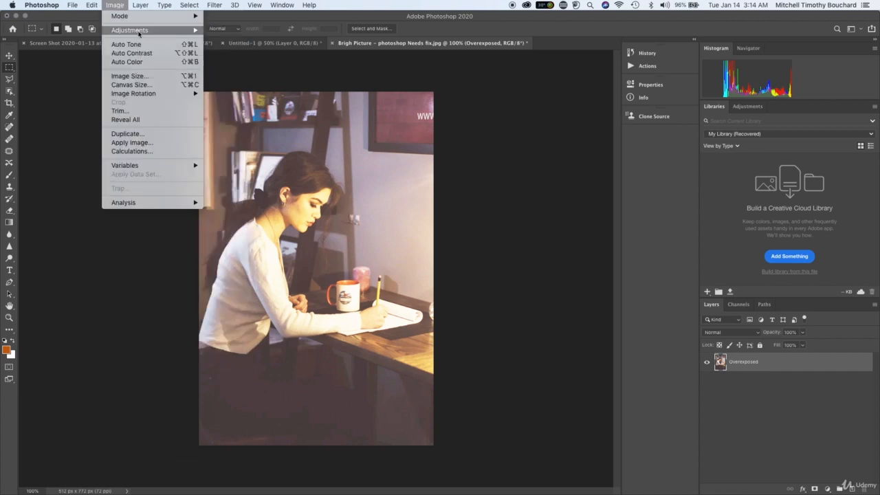
{"action": "mouse_move", "coordinate": [168, 33]}
{"action": "left_click", "coordinate": [223, 39]}
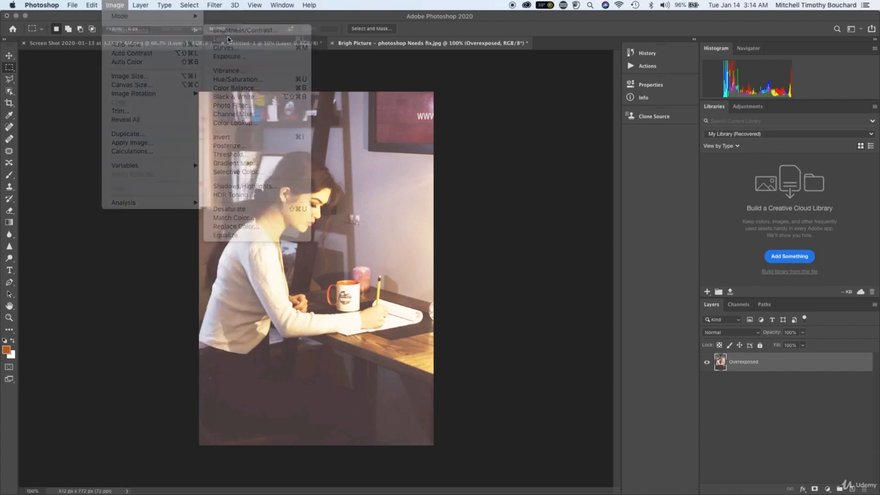
{"action": "left_click_drag", "start_coordinate": [508, 119], "coordinate": [690, 95]}
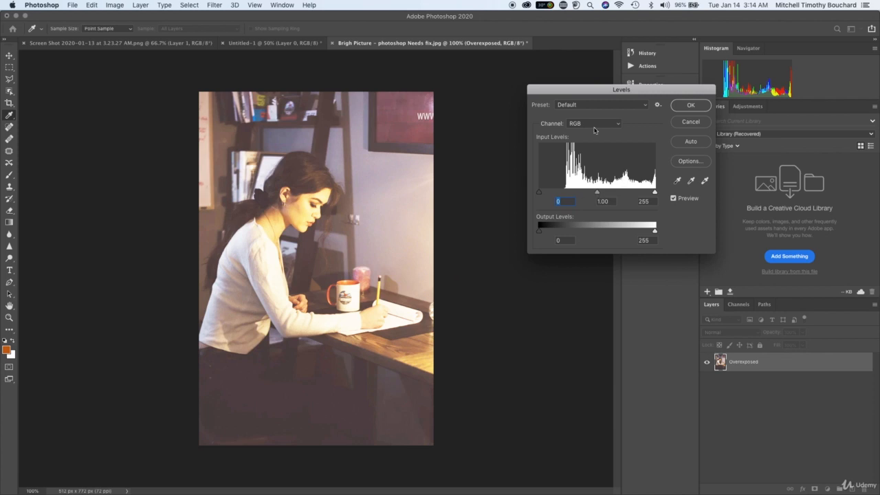
{"action": "left_click_drag", "start_coordinate": [634, 88], "coordinate": [691, 158]}
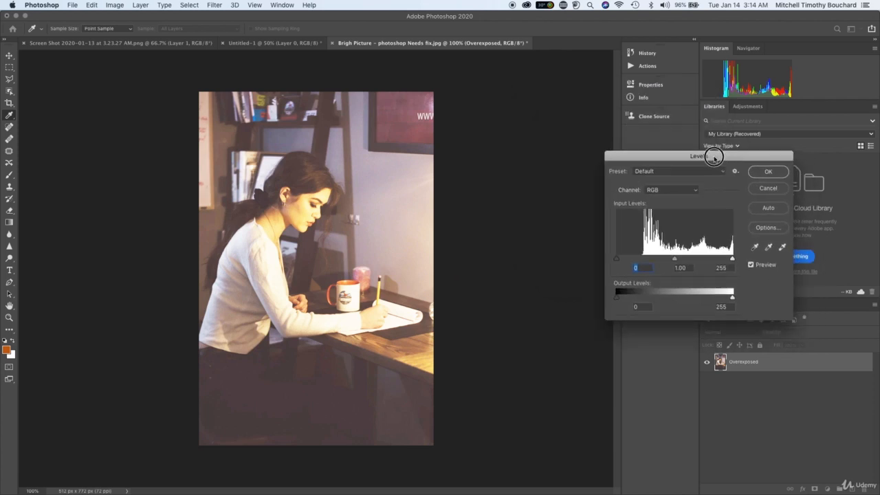
{"action": "left_click", "coordinate": [115, 4]}
{"action": "left_click", "coordinate": [335, 127]}
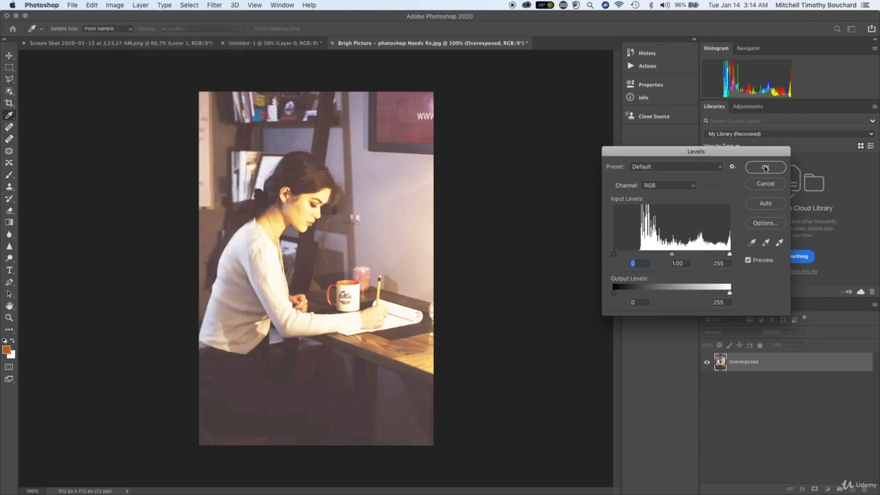
{"action": "left_click", "coordinate": [765, 168]}
- Apply a Brightness/Contrast adjustment to the overexposed photo with brightness -115 and contrast 52
{"action": "left_click", "coordinate": [101, 5]}
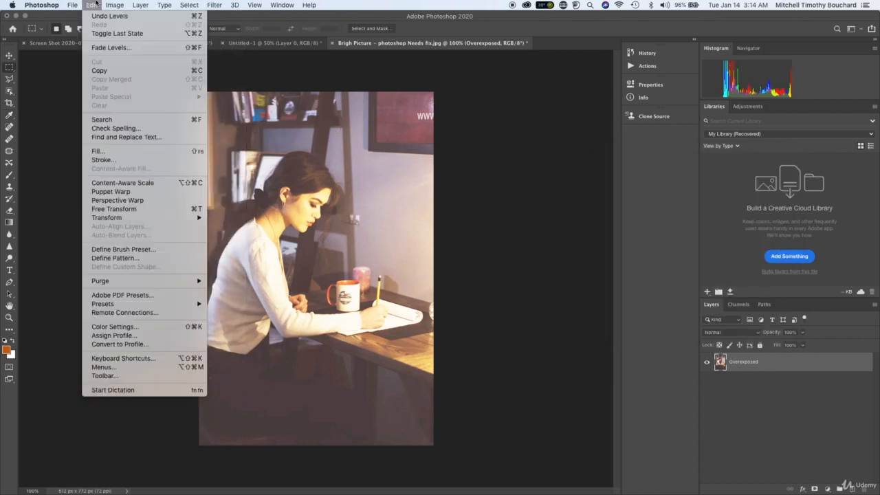
{"action": "mouse_move", "coordinate": [191, 31]}
{"action": "left_click", "coordinate": [231, 30]}
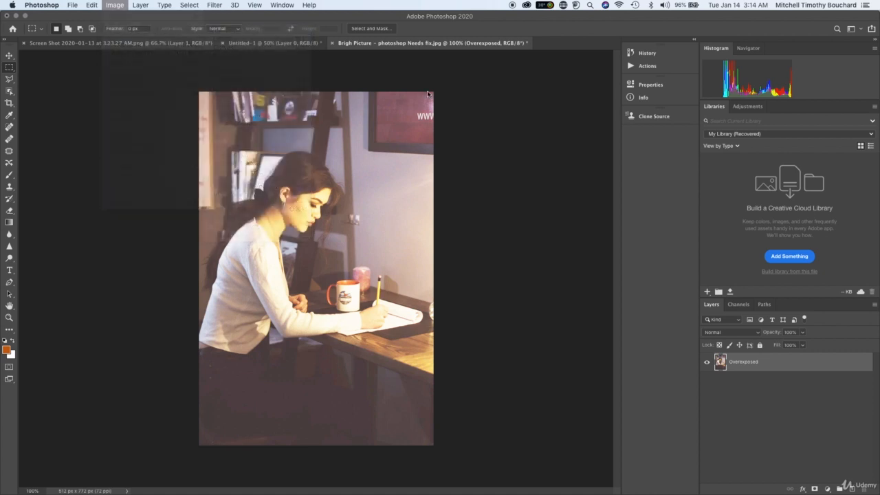
{"action": "left_click_drag", "start_coordinate": [496, 70], "coordinate": [519, 92]}
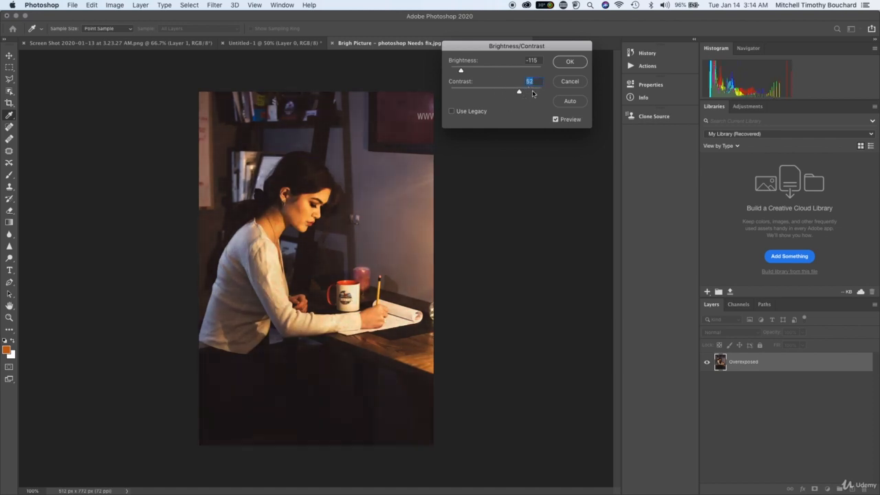
{"action": "left_click", "coordinate": [569, 62]}
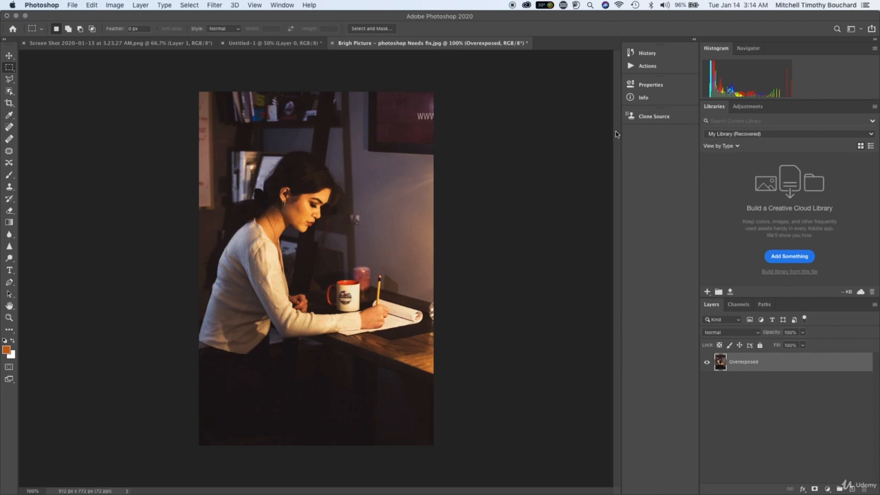
- Apply a Levels adjustment with input shadows at 8, midtones at about 1.16 and highlights at 255
{"action": "left_click", "coordinate": [114, 4]}
{"action": "mouse_move", "coordinate": [179, 30]}
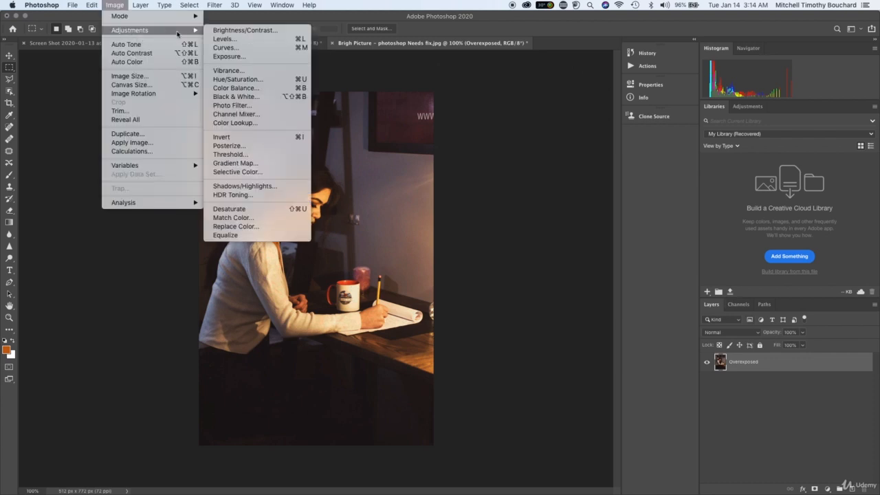
{"action": "left_click", "coordinate": [251, 43]}
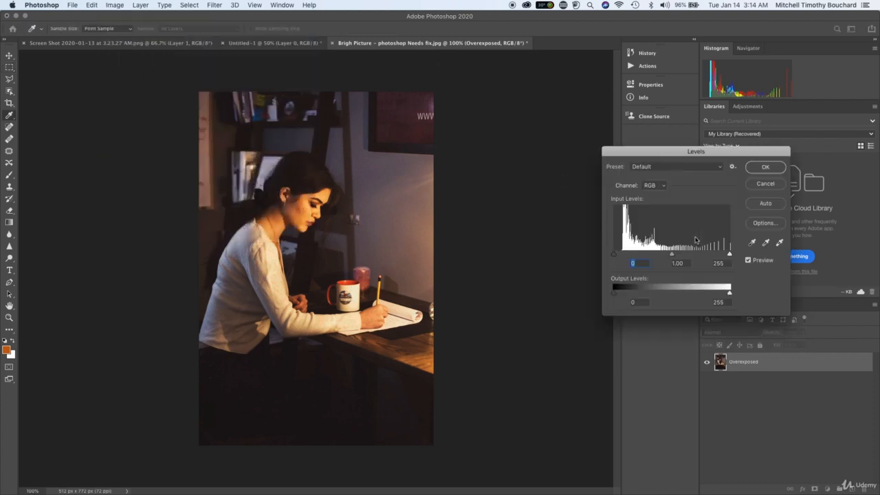
{"action": "mouse_move", "coordinate": [672, 256]}
{"action": "left_mouse_down"}
{"action": "mouse_move", "coordinate": [625, 252]}
{"action": "mouse_move", "coordinate": [671, 254]}
{"action": "left_mouse_up"}
{"action": "left_click_drag", "start_coordinate": [731, 254], "coordinate": [683, 254]}
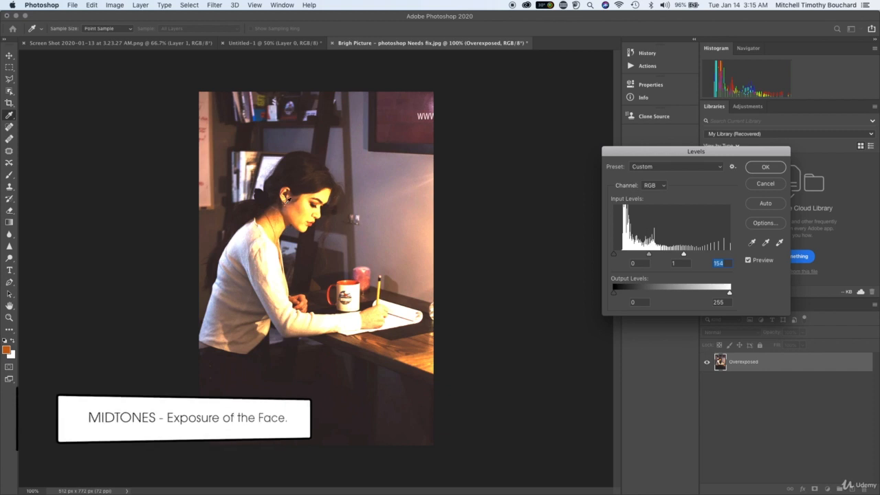
{"action": "left_click_drag", "start_coordinate": [683, 254], "coordinate": [737, 256]}
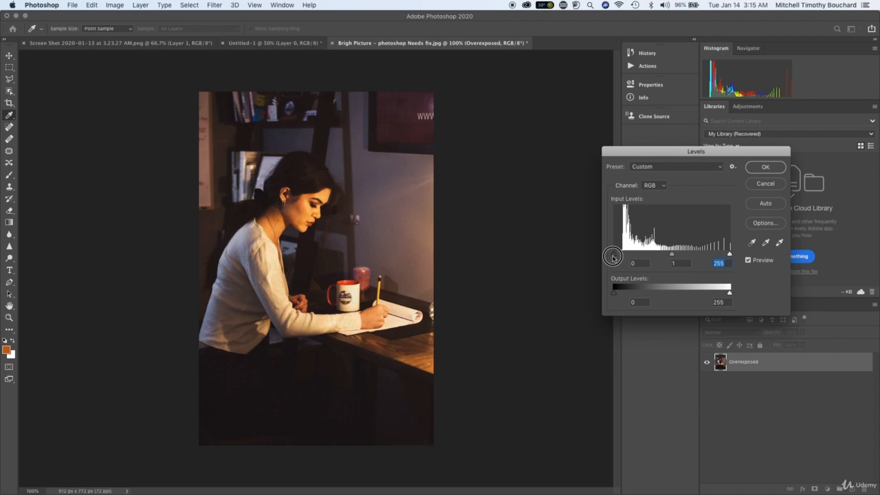
{"action": "mouse_move", "coordinate": [614, 255]}
{"action": "left_mouse_down"}
{"action": "mouse_move", "coordinate": [656, 256]}
{"action": "mouse_move", "coordinate": [610, 254]}
{"action": "mouse_move", "coordinate": [631, 254]}
{"action": "mouse_move", "coordinate": [617, 250]}
{"action": "left_mouse_up"}
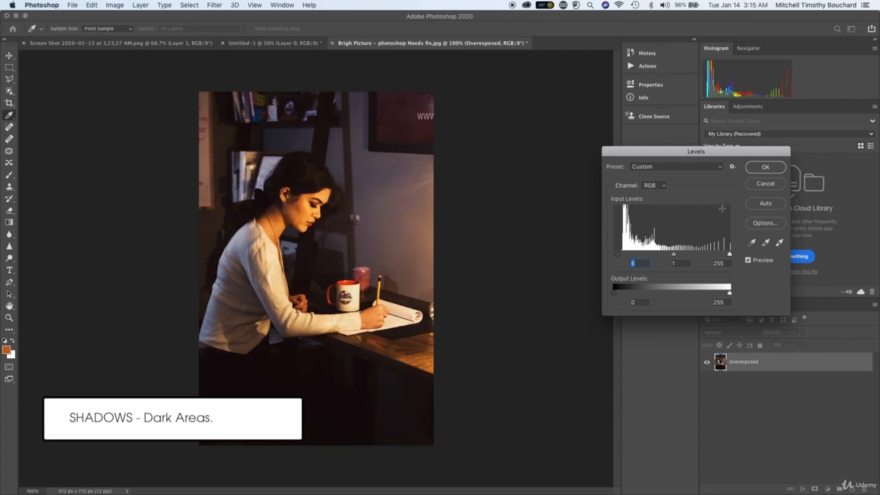
{"action": "mouse_move", "coordinate": [674, 255]}
{"action": "left_mouse_down"}
{"action": "mouse_move", "coordinate": [653, 254]}
{"action": "mouse_move", "coordinate": [666, 254]}
{"action": "left_mouse_up"}
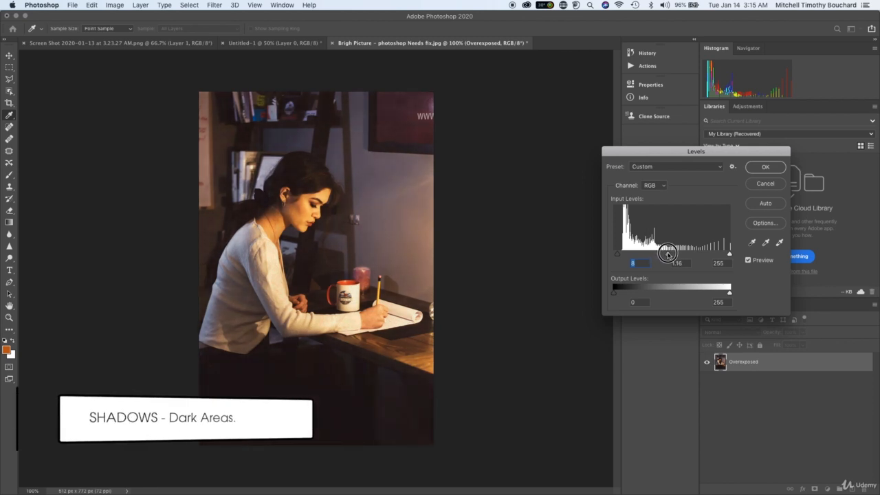
{"action": "left_click", "coordinate": [765, 170]}
- Start a Curves adjustment and shape the RGB curve with a raised highlight point and a shadow point at input 87, output 79
{"action": "left_click", "coordinate": [115, 5]}
{"action": "mouse_move", "coordinate": [132, 31]}
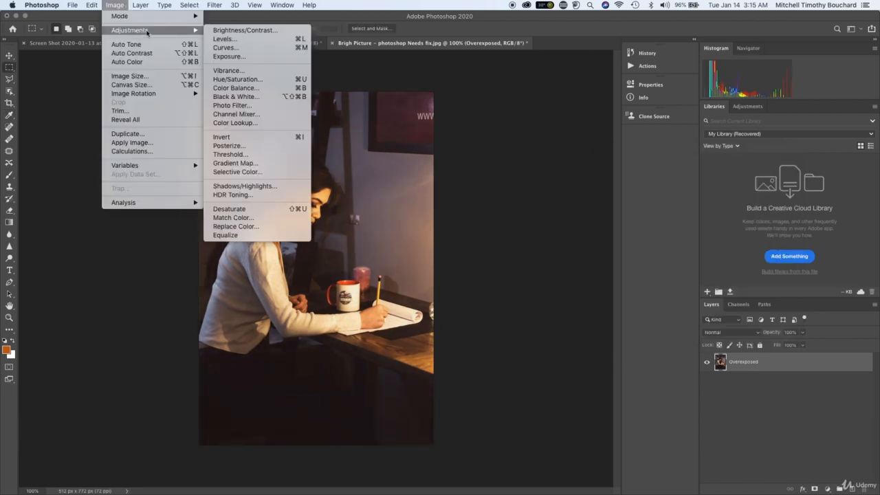
{"action": "left_click", "coordinate": [221, 48]}
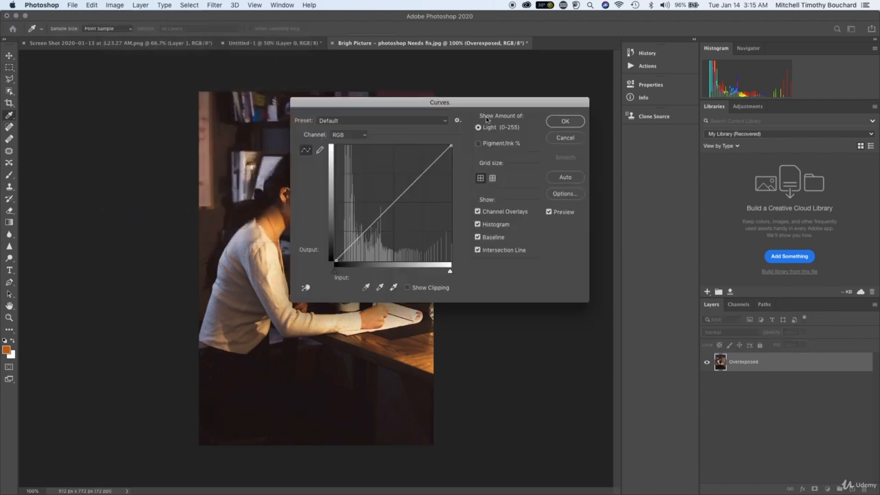
{"action": "left_click_drag", "start_coordinate": [494, 103], "coordinate": [735, 136]}
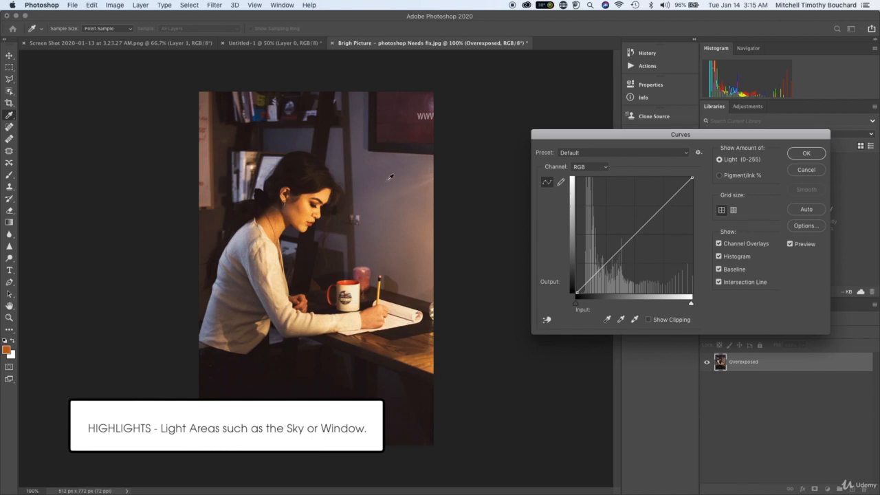
{"action": "left_click", "coordinate": [613, 256]}
{"action": "left_click_drag", "start_coordinate": [613, 256], "coordinate": [621, 264]}
{"action": "mouse_move", "coordinate": [658, 223]}
{"action": "left_mouse_down"}
{"action": "mouse_move", "coordinate": [650, 212]}
{"action": "mouse_move", "coordinate": [657, 221]}
{"action": "left_mouse_up"}
{"action": "left_click", "coordinate": [620, 262]}
{"action": "mouse_move", "coordinate": [620, 262]}
{"action": "left_mouse_down"}
{"action": "mouse_move", "coordinate": [608, 247]}
{"action": "mouse_move", "coordinate": [612, 259]}
{"action": "left_mouse_up"}
{"action": "left_click_drag", "start_coordinate": [656, 222], "coordinate": [650, 214]}
{"action": "left_click_drag", "start_coordinate": [612, 253], "coordinate": [616, 258]}
{"action": "left_click", "coordinate": [613, 260]}
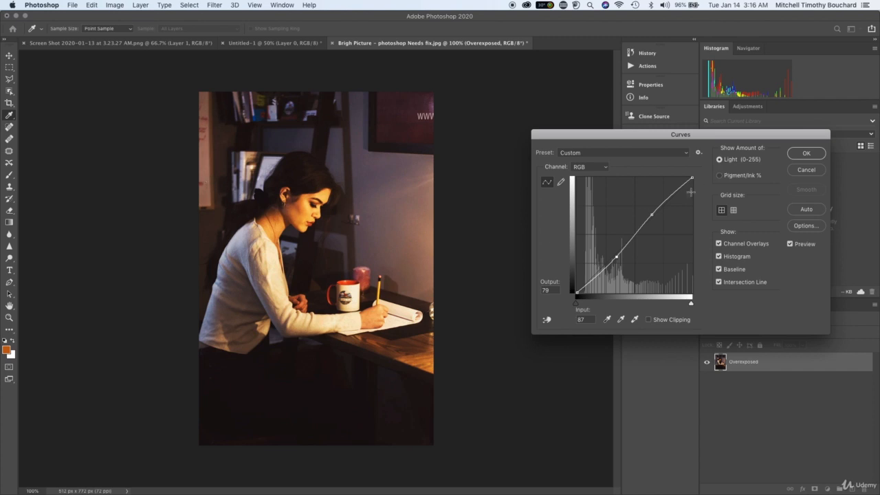
- Refine the curve by moving its shadow point to input 79, output 76, and apply the Curves adjustment
{"action": "left_click_drag", "start_coordinate": [652, 217], "coordinate": [652, 217]}
{"action": "left_click_drag", "start_coordinate": [615, 259], "coordinate": [611, 257]}
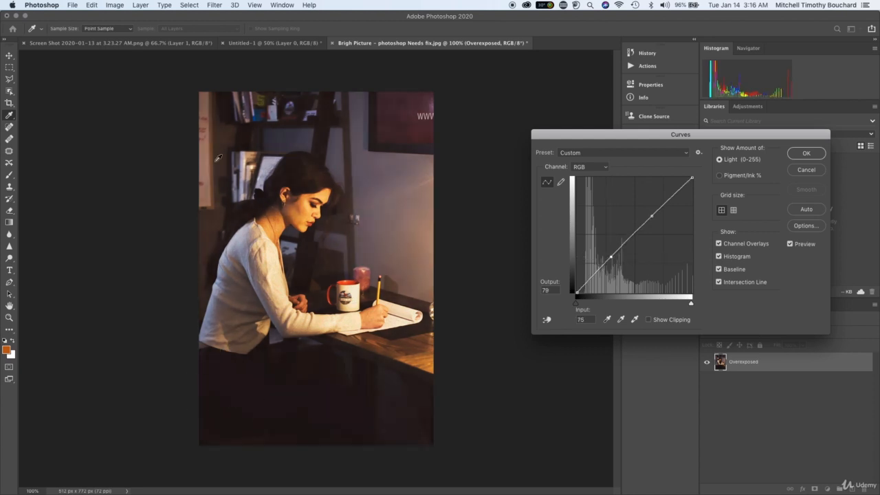
{"action": "left_click_drag", "start_coordinate": [610, 257], "coordinate": [612, 259]}
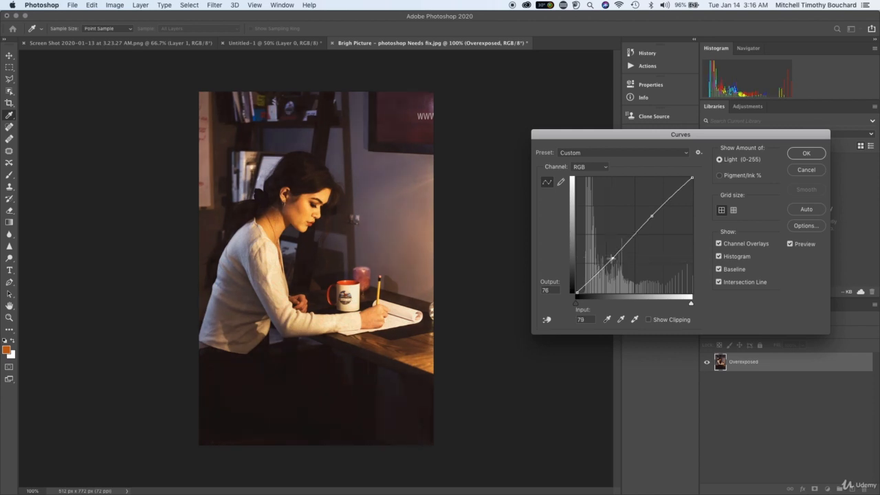
{"action": "left_click", "coordinate": [805, 154]}
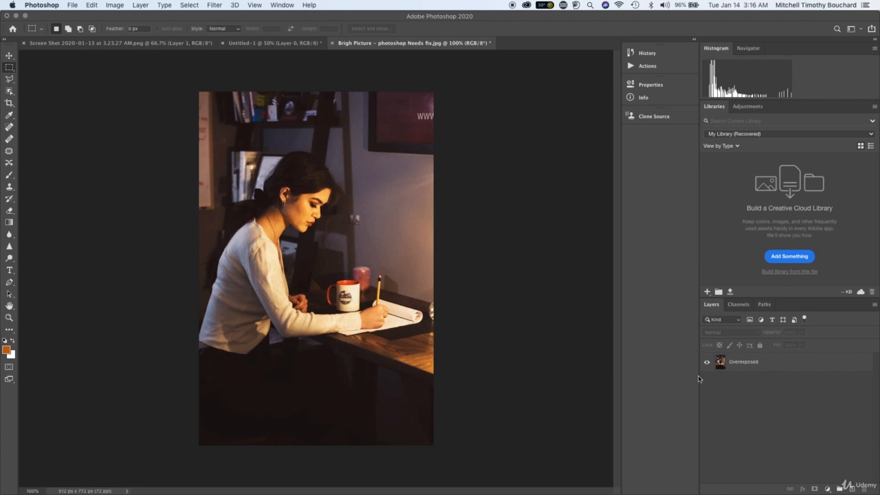